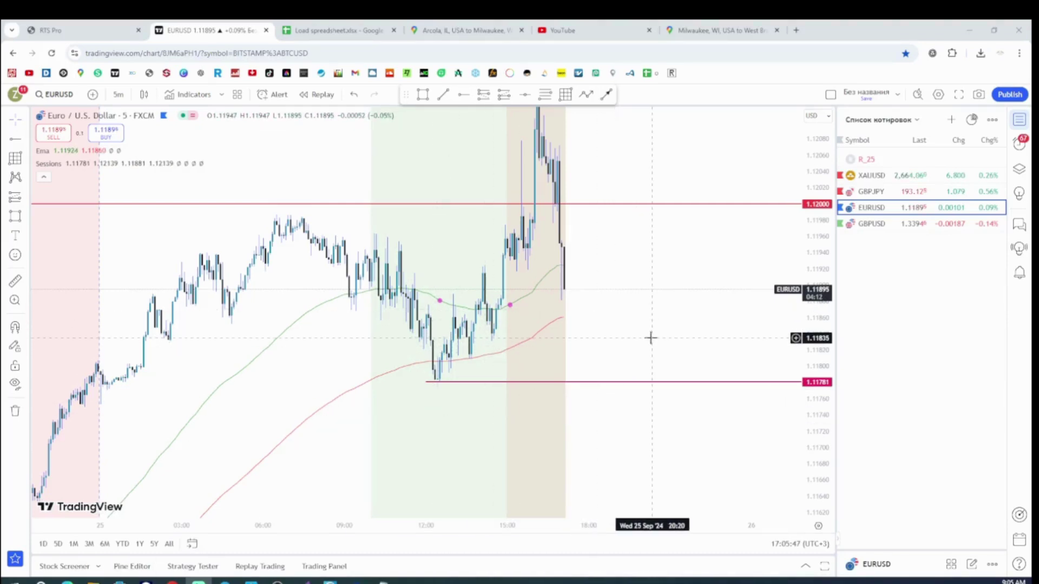
- Draw a grey zone rectangle over the 1.1189–1.1192 area below the latest candle
{"action": "scroll", "coordinate": [647, 313], "scroll_direction": "up", "scroll_amount": 2}
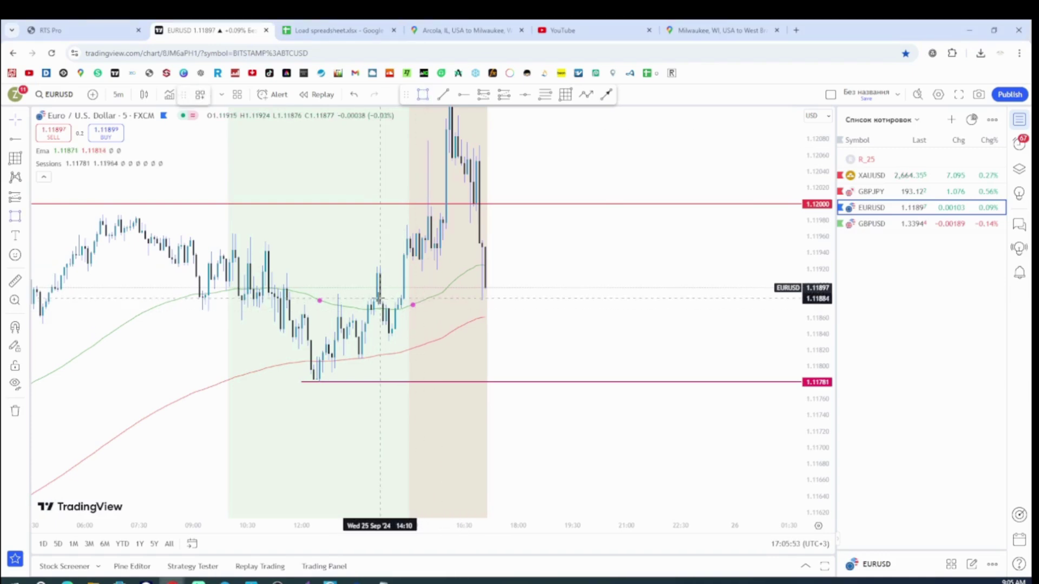
{"action": "mouse_move", "coordinate": [385, 294]}
{"action": "left_mouse_down"}
{"action": "mouse_move", "coordinate": [626, 262]}
{"action": "mouse_move", "coordinate": [671, 270]}
{"action": "left_mouse_up"}
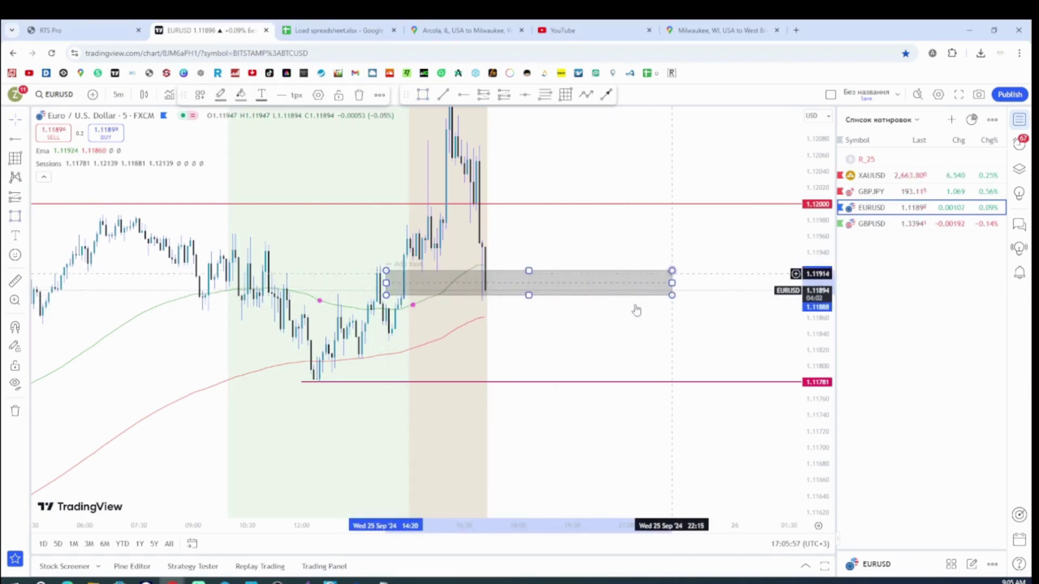
{"action": "left_click", "coordinate": [531, 373]}
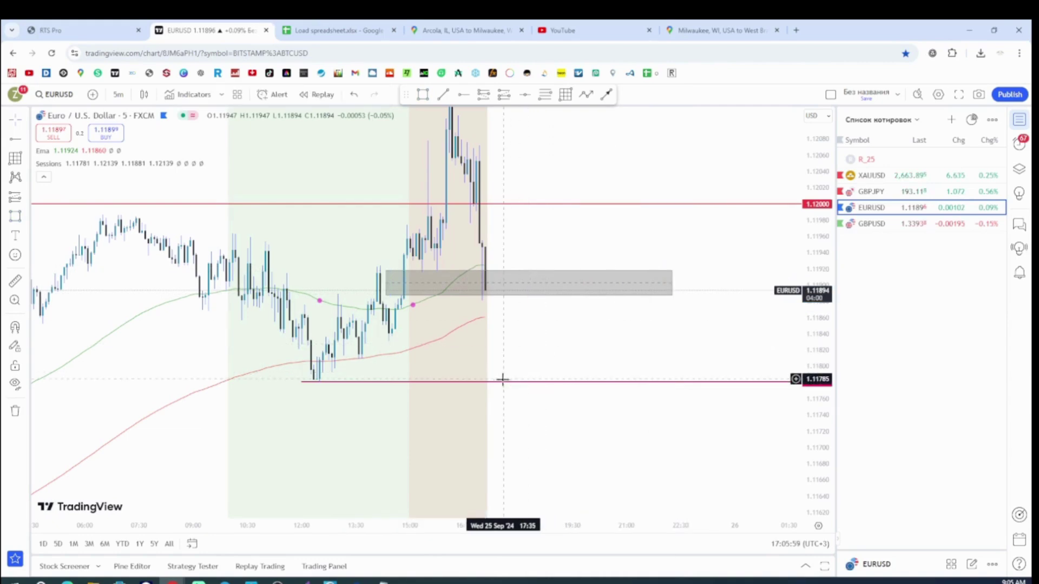
- Extend the zone further left, recentre the chart, and switch to MetaTrader
{"action": "left_click", "coordinate": [386, 282]}
{"action": "left_click_drag", "start_coordinate": [386, 283], "coordinate": [352, 282]}
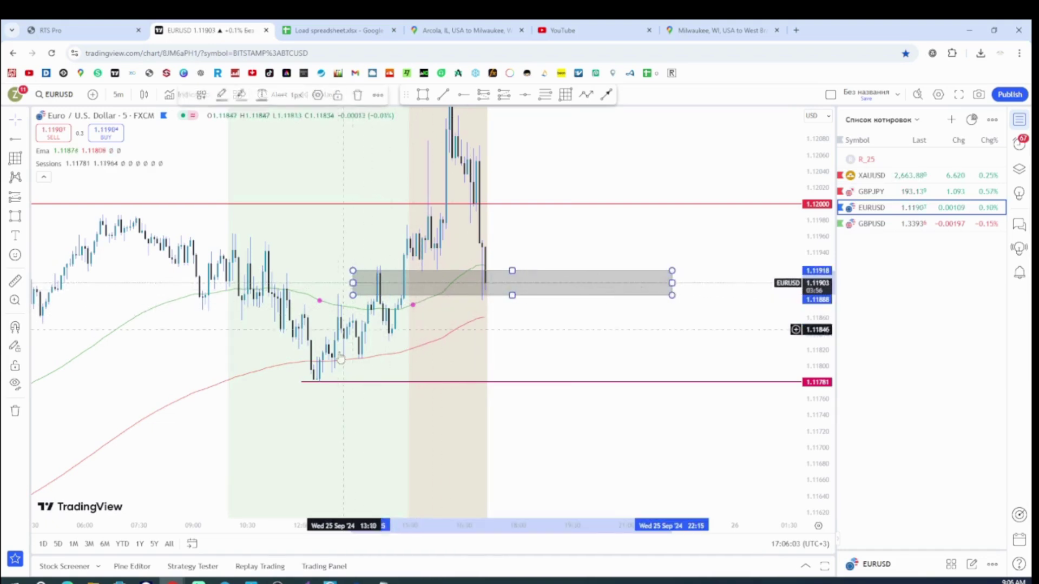
{"action": "left_click", "coordinate": [592, 339]}
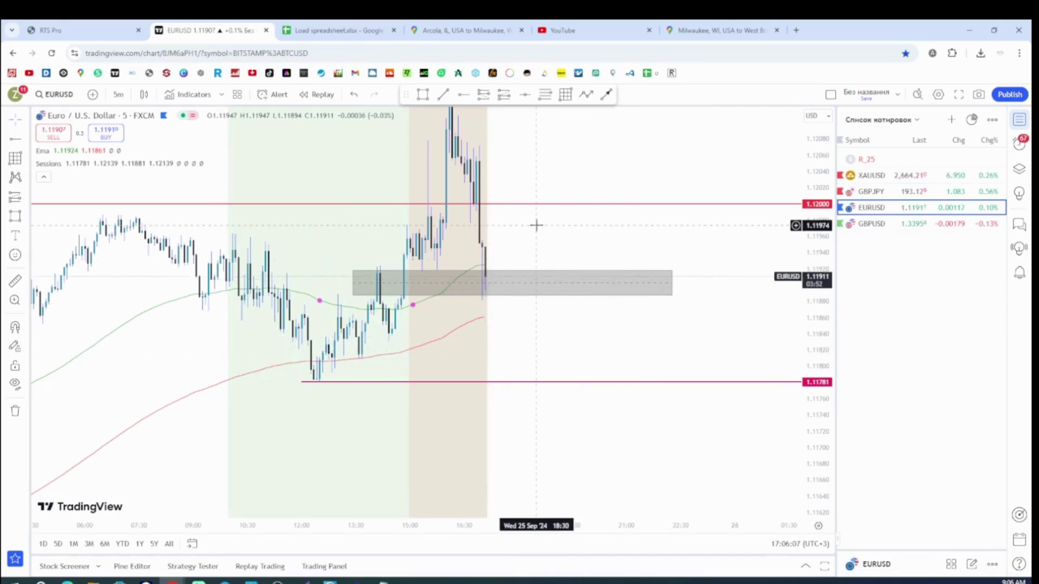
{"action": "left_click_drag", "start_coordinate": [536, 146], "coordinate": [549, 195]}
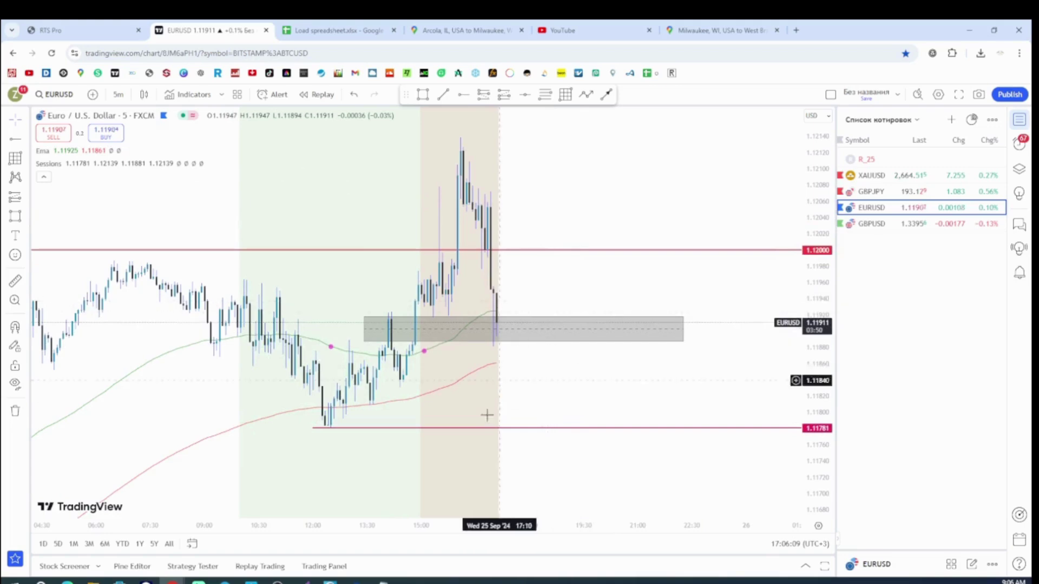
{"action": "key", "text": "alt+Tab"}
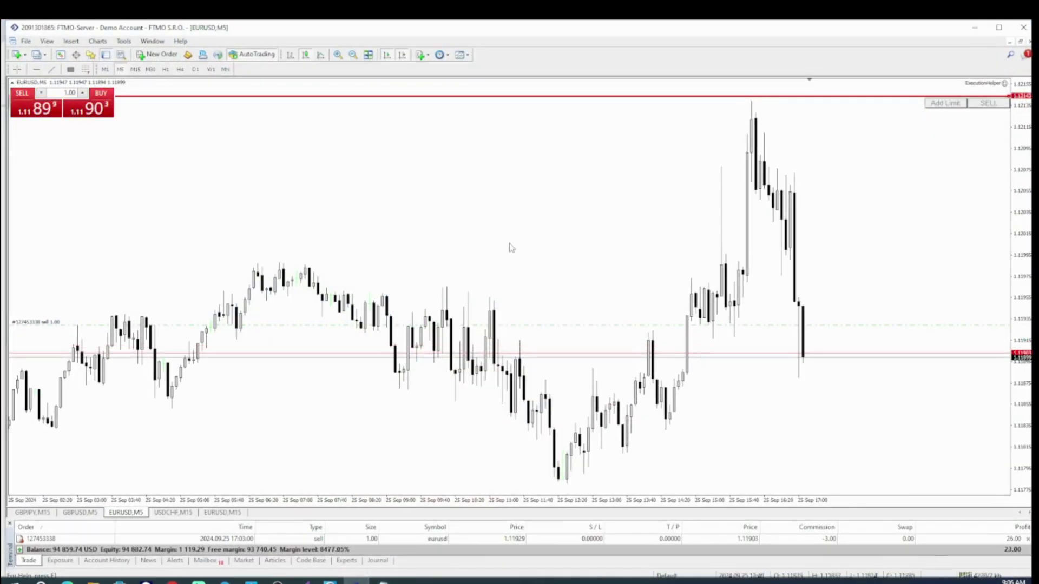
- Drag a grey rectangle over the same zone just below current price on the EURUSD M5 chart
{"action": "mouse_move", "coordinate": [687, 370]}
{"action": "left_mouse_down"}
{"action": "mouse_move", "coordinate": [720, 344]}
{"action": "mouse_move", "coordinate": [901, 337]}
{"action": "left_mouse_up"}
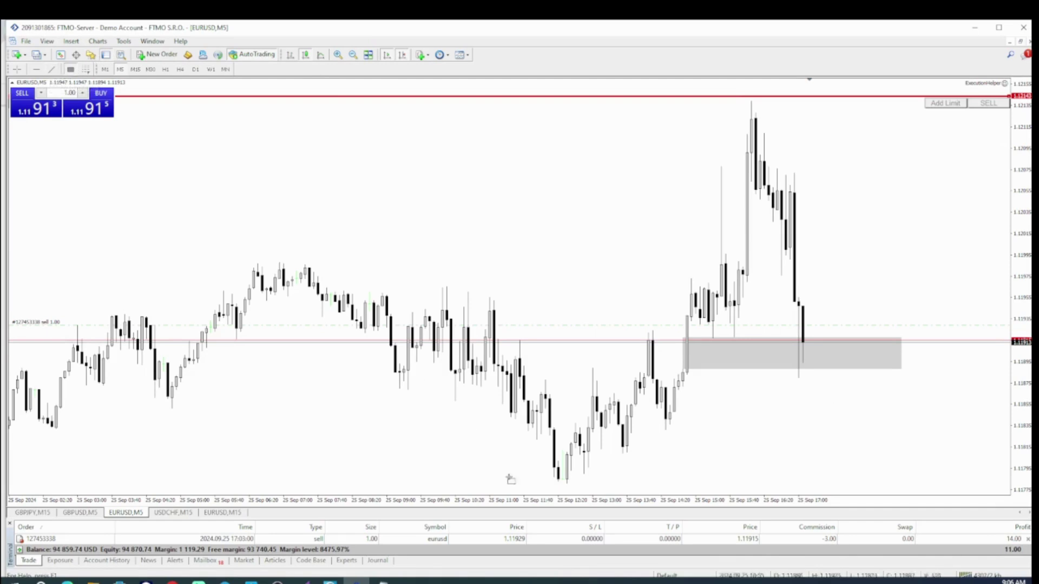
- Draw a thin grey support line along the 1.1178 session low and select the open EURUSD sell
{"action": "left_click_drag", "start_coordinate": [546, 478], "coordinate": [956, 483]}
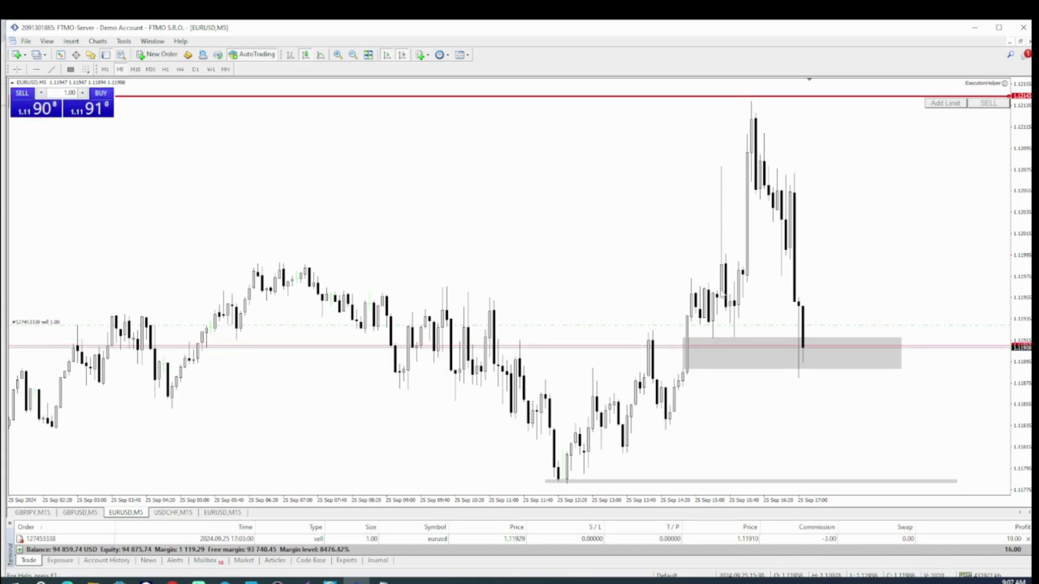
{"action": "mouse_move", "coordinate": [752, 100]}
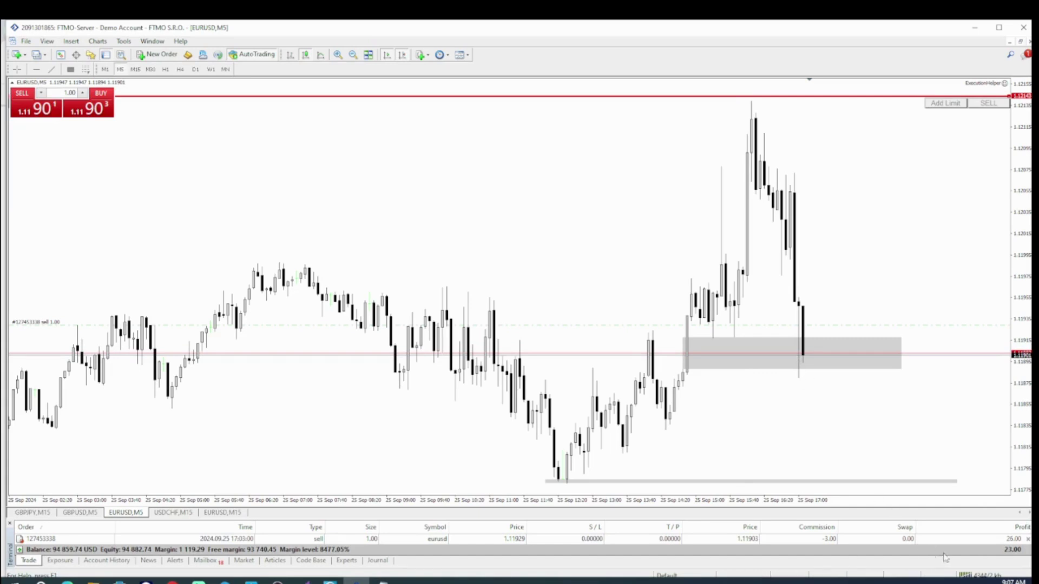
{"action": "left_click", "coordinate": [988, 542]}
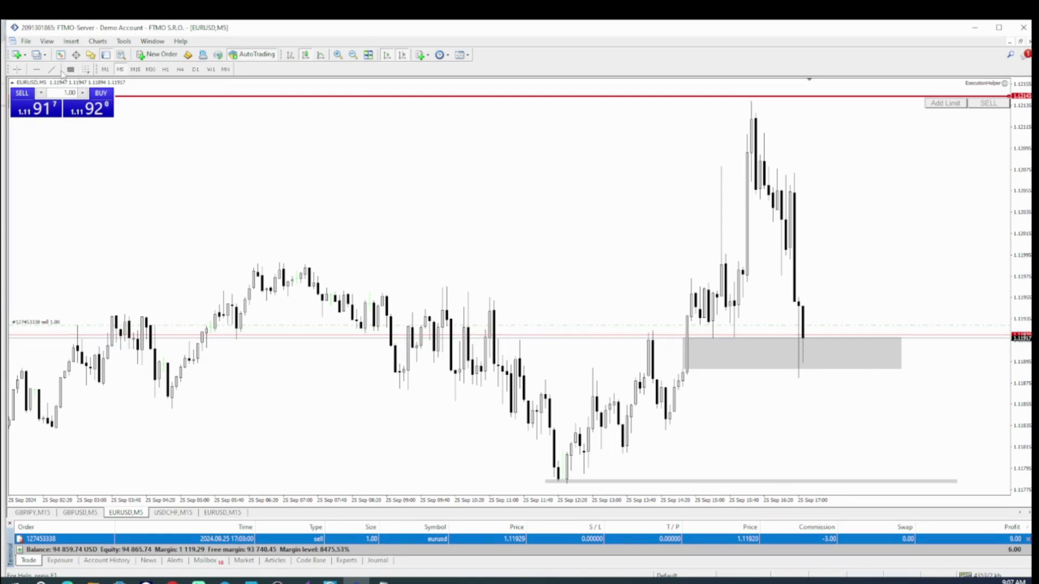
- Back in TradingView, draw a path from the last candle dipping, retesting the zone, ending at 1.11781
{"action": "left_click", "coordinate": [975, 27]}
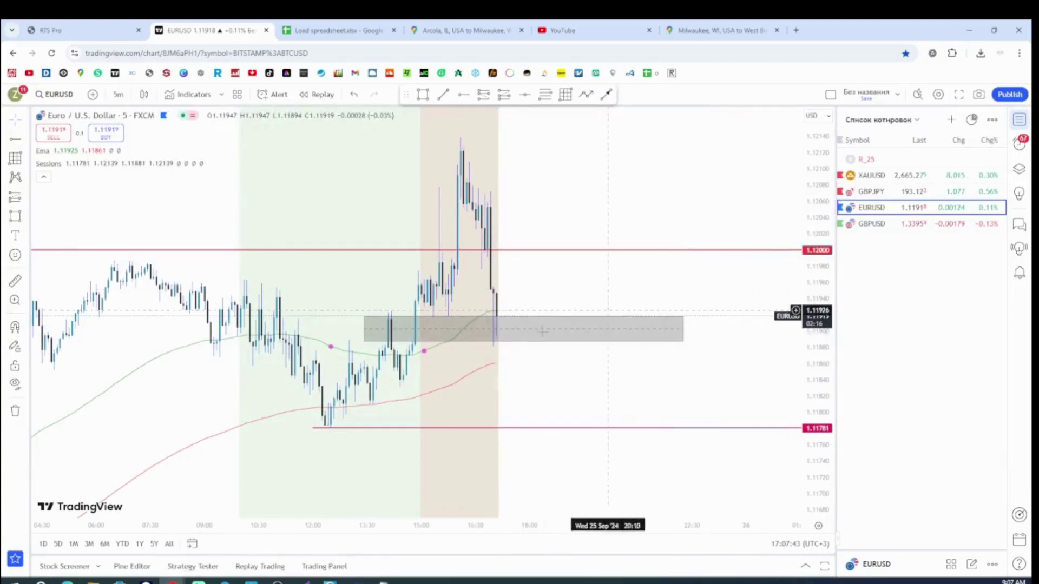
{"action": "left_click", "coordinate": [586, 94]}
{"action": "left_click", "coordinate": [496, 314]}
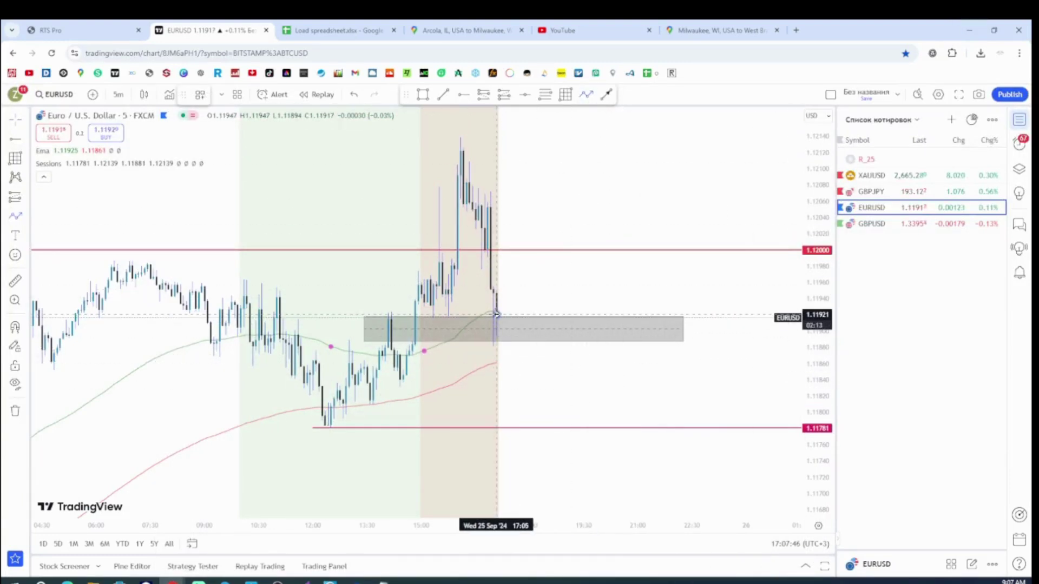
{"action": "left_click", "coordinate": [503, 363]}
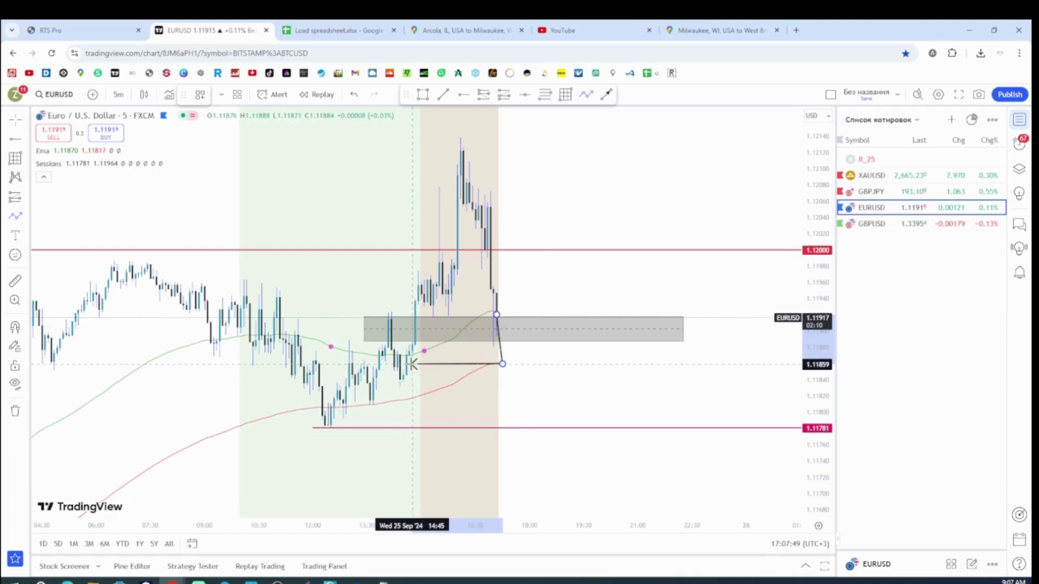
{"action": "left_click", "coordinate": [526, 329]}
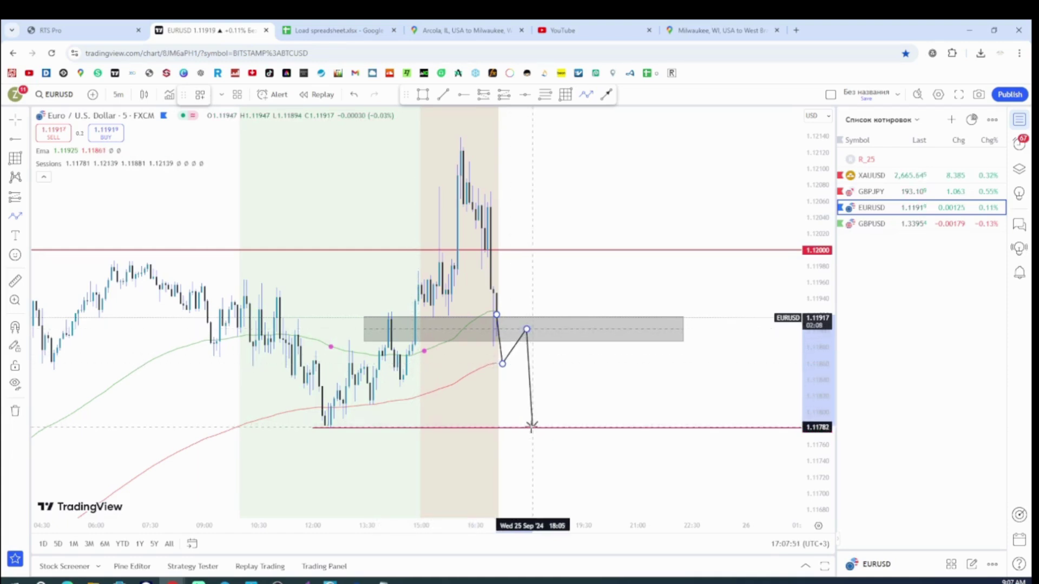
{"action": "double_click", "coordinate": [531, 427]}
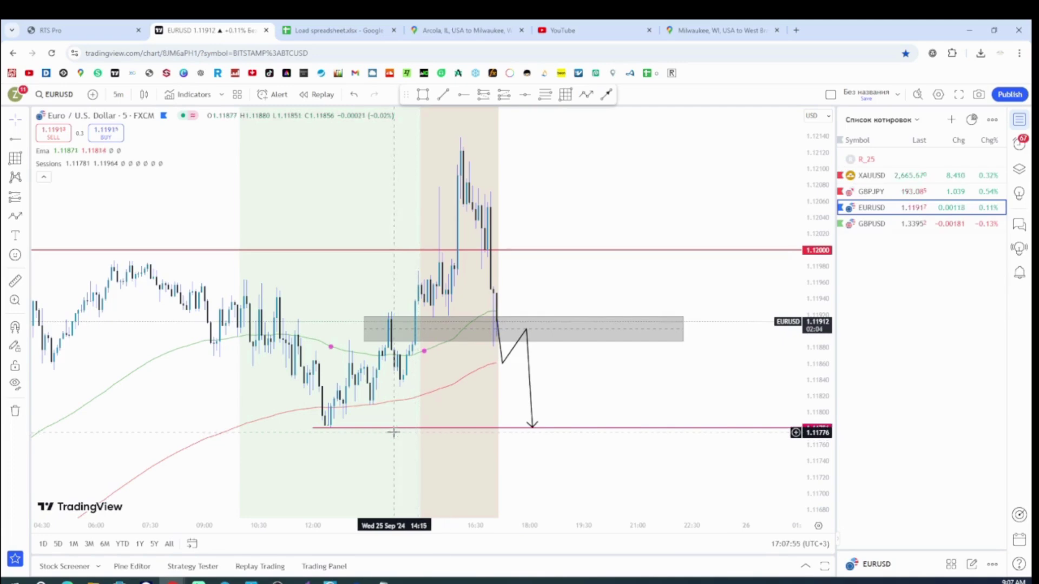
- Pan and rescale the chart to show lower prices and the recent candles
{"action": "scroll", "coordinate": [378, 426], "scroll_direction": "down", "scroll_amount": 3}
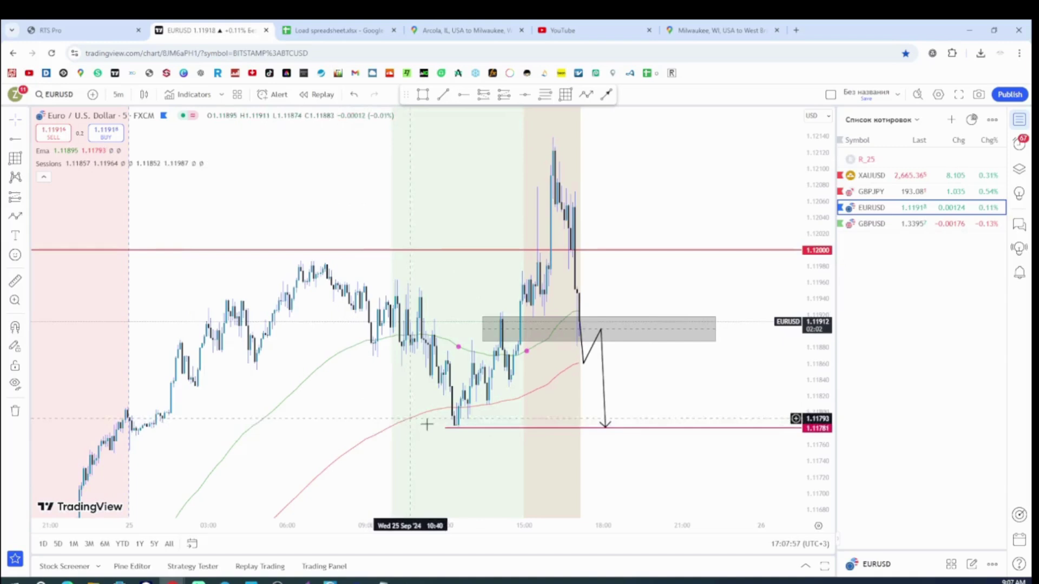
{"action": "scroll", "coordinate": [452, 429], "scroll_direction": "down", "scroll_amount": 4}
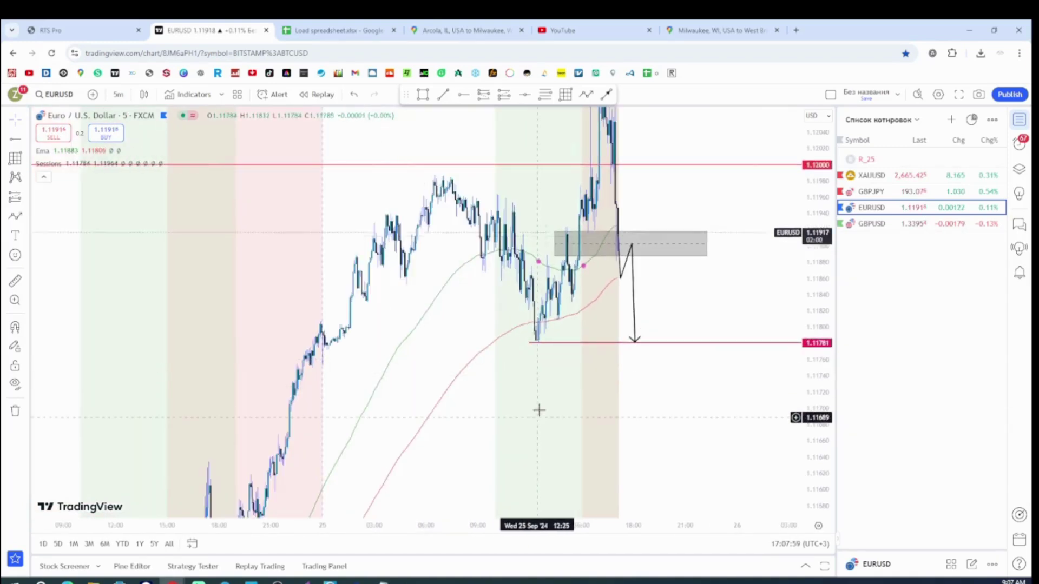
{"action": "left_click_drag", "start_coordinate": [413, 464], "coordinate": [412, 316]}
{"action": "left_click_drag", "start_coordinate": [827, 277], "coordinate": [549, 271]}
{"action": "left_click_drag", "start_coordinate": [547, 372], "coordinate": [551, 515]}
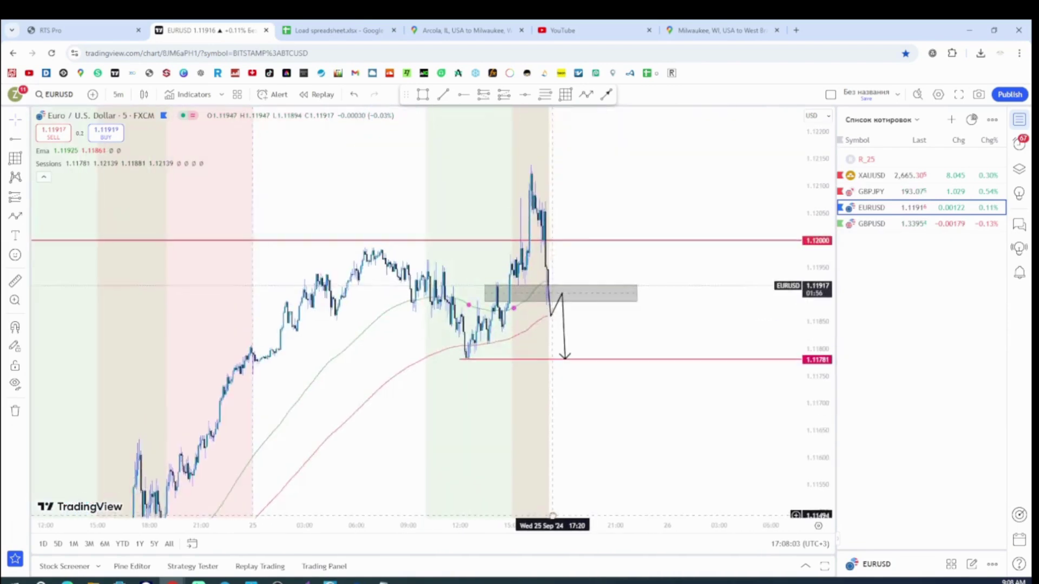
{"action": "scroll", "coordinate": [563, 427], "scroll_direction": "up", "scroll_amount": 3}
{"action": "mouse_move", "coordinate": [563, 426]}
{"action": "left_mouse_down"}
{"action": "mouse_move", "coordinate": [308, 392]}
{"action": "mouse_move", "coordinate": [638, 399]}
{"action": "mouse_move", "coordinate": [832, 417]}
{"action": "mouse_move", "coordinate": [831, 379]}
{"action": "mouse_move", "coordinate": [702, 352]}
{"action": "left_mouse_up"}
- Delete the projected arrow path and compress the price scale to bring lines closer
{"action": "left_click", "coordinate": [686, 334]}
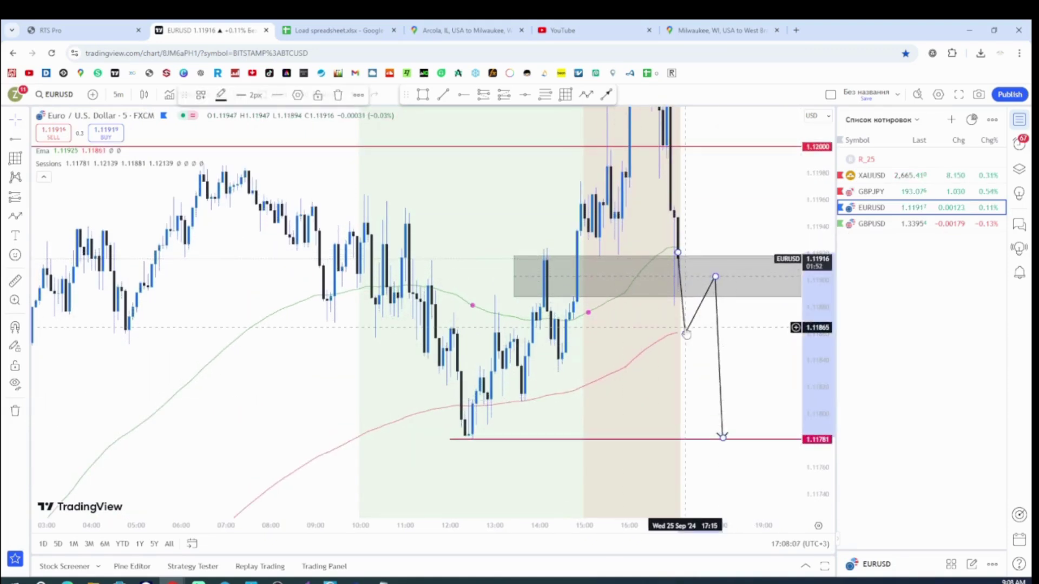
{"action": "left_click", "coordinate": [339, 95]}
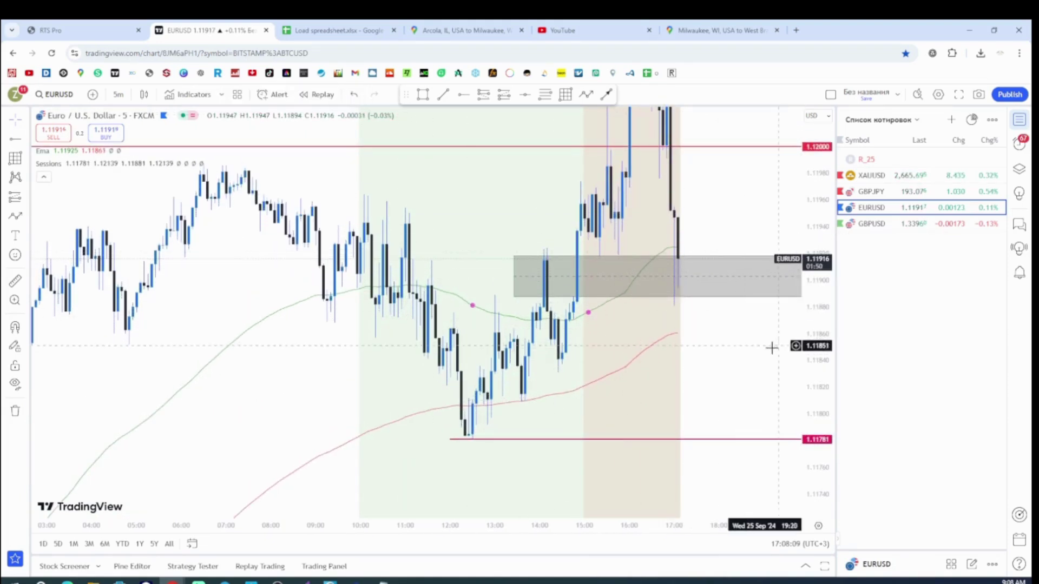
{"action": "left_click_drag", "start_coordinate": [773, 346], "coordinate": [689, 407]}
{"action": "left_click_drag", "start_coordinate": [819, 343], "coordinate": [691, 429]}
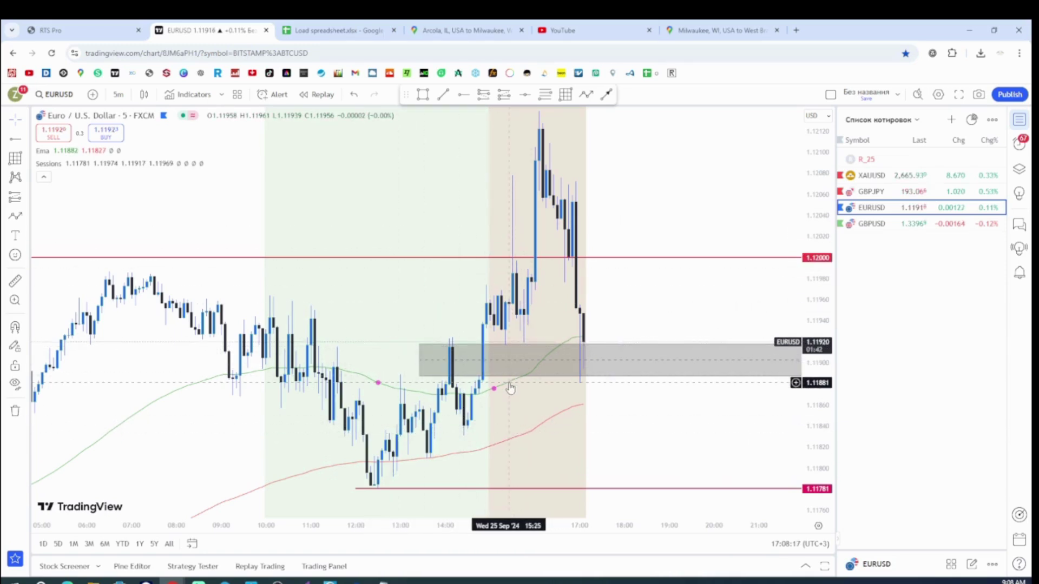
- Select the grey zone to check it, then deselect it
{"action": "left_click", "coordinate": [457, 367]}
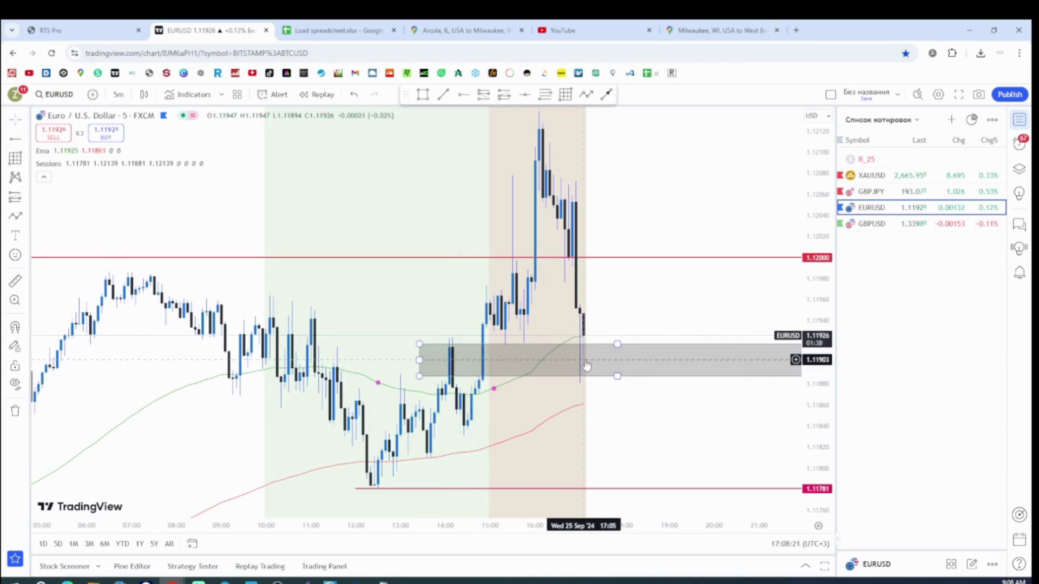
{"action": "left_click", "coordinate": [536, 394]}
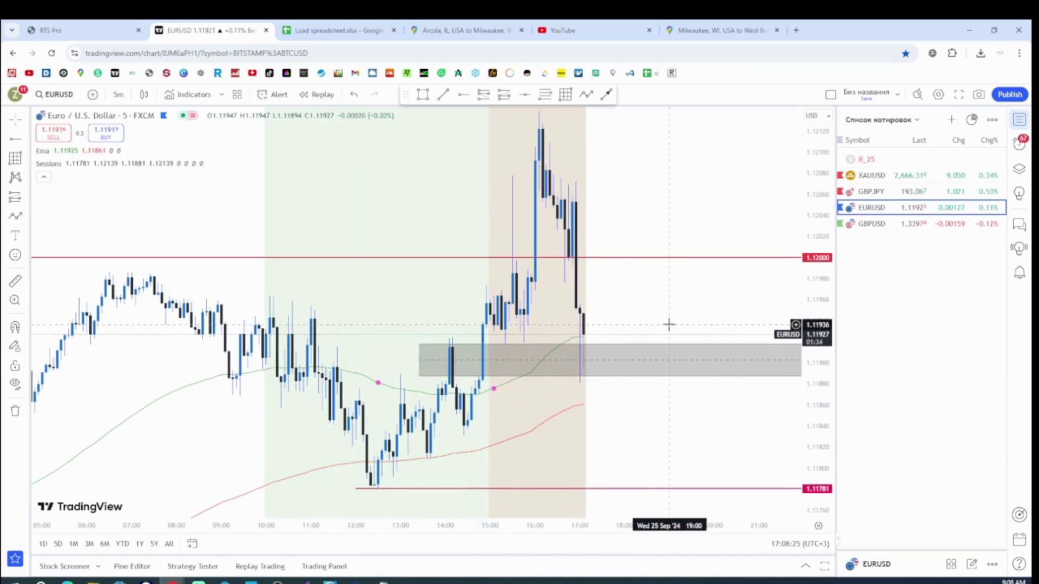
{"action": "left_click", "coordinate": [586, 349]}
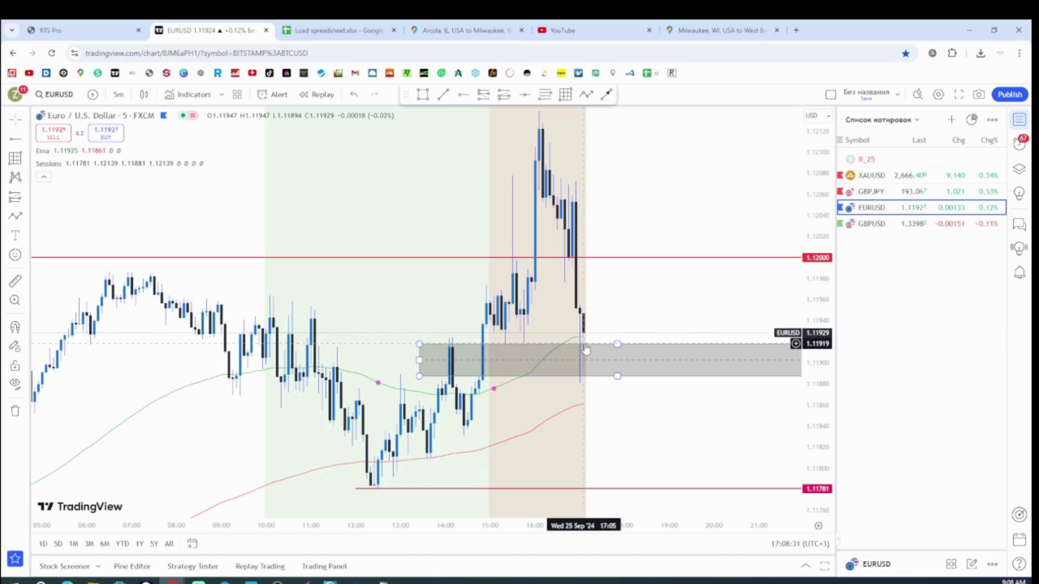
{"action": "key", "text": "Escape"}
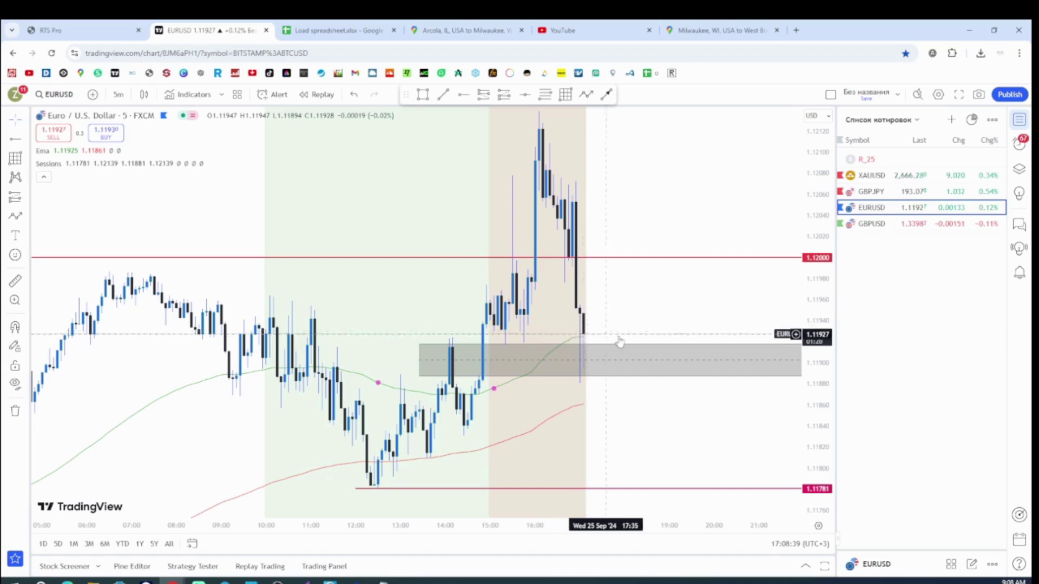
{"action": "left_click", "coordinate": [585, 96]}
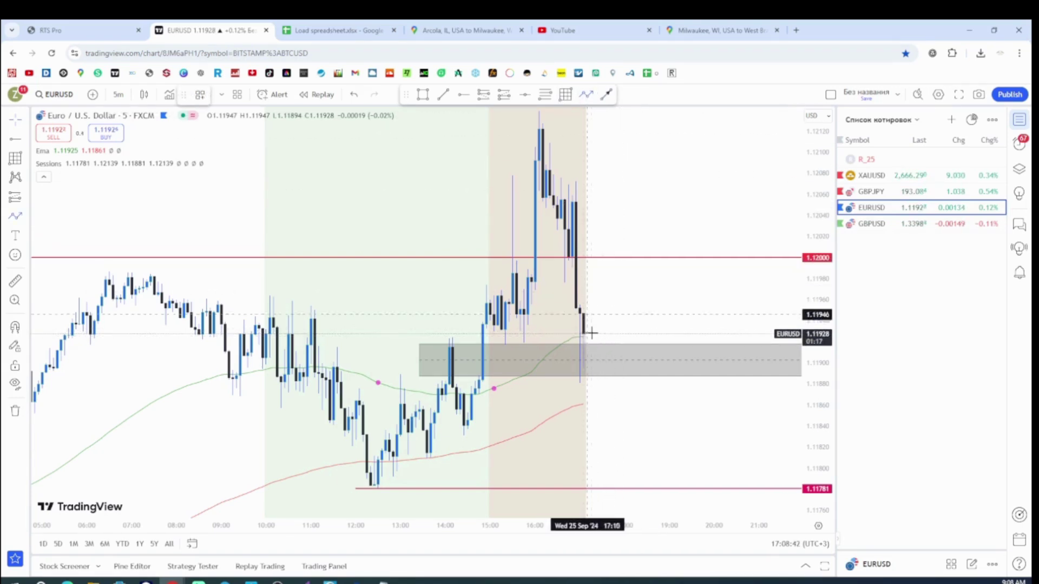
{"action": "left_click", "coordinate": [584, 361]}
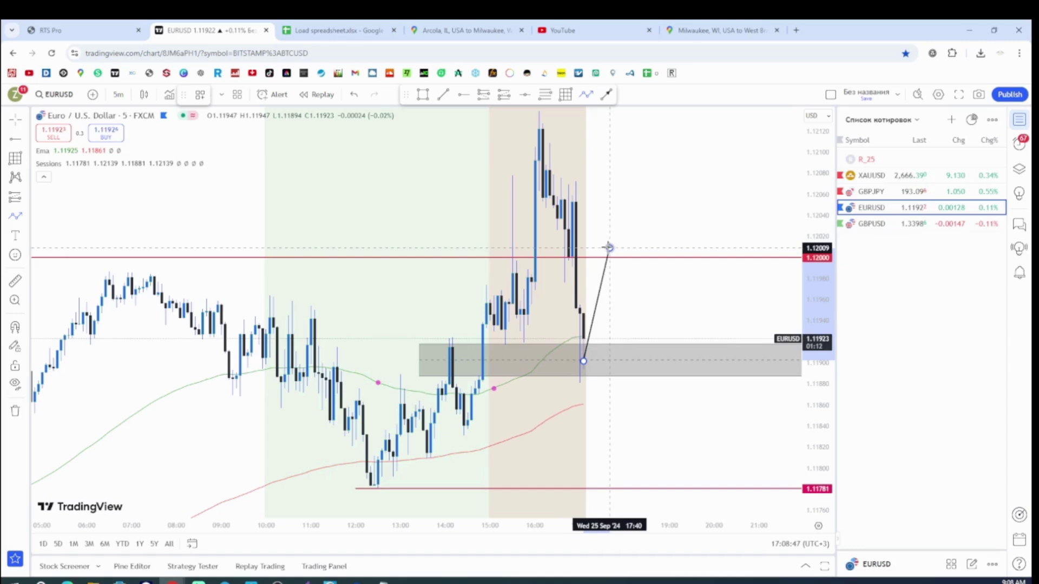
{"action": "left_click", "coordinate": [609, 248]}
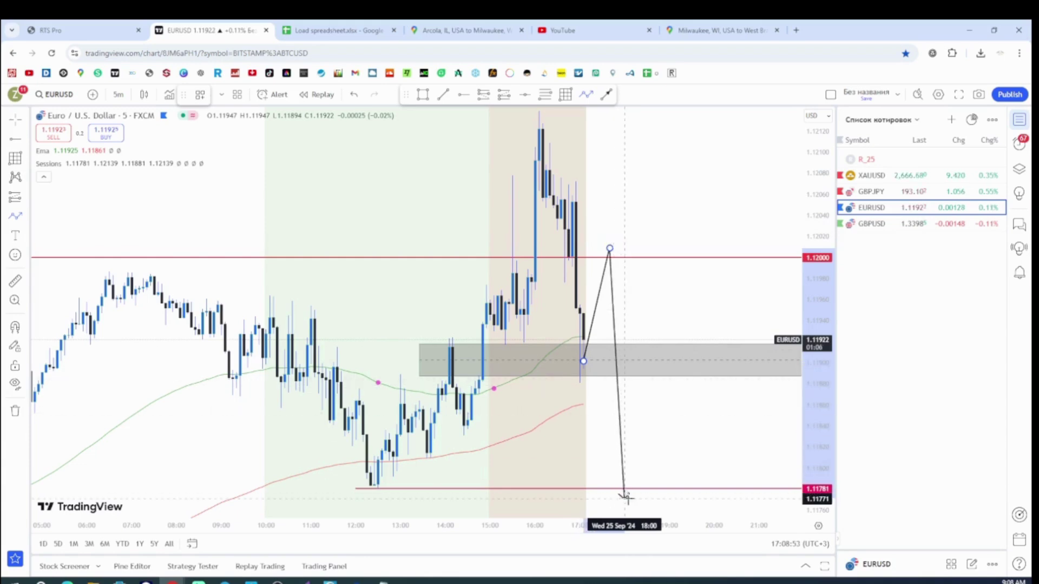
{"action": "key", "text": "Escape"}
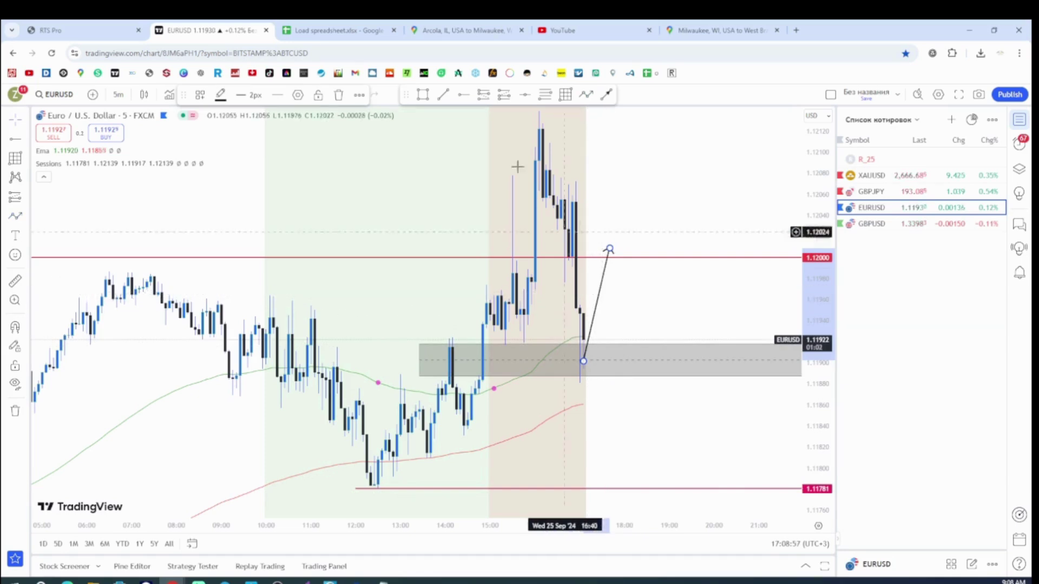
{"action": "left_click", "coordinate": [338, 96]}
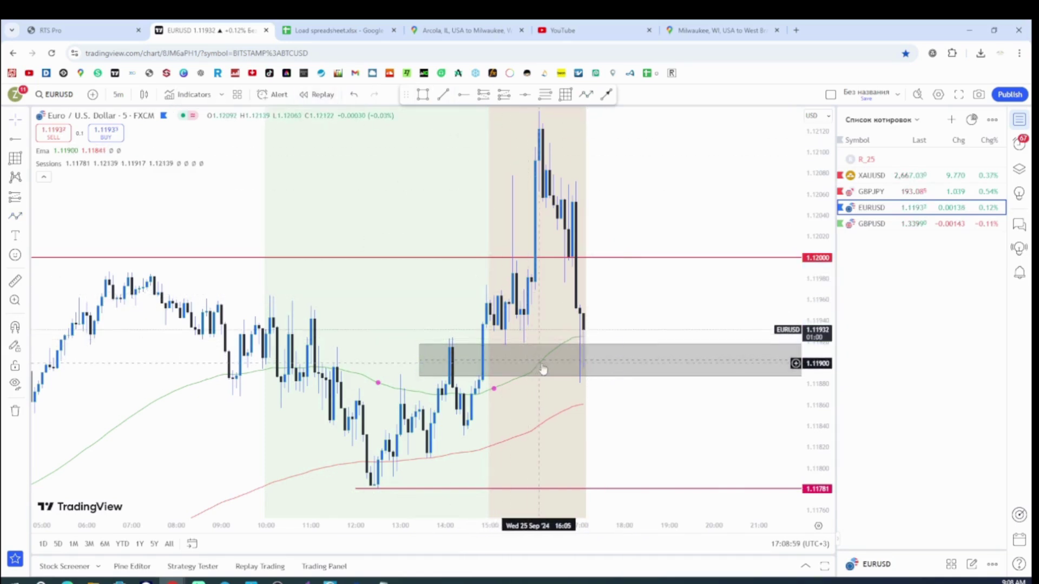
{"action": "left_click", "coordinate": [607, 94]}
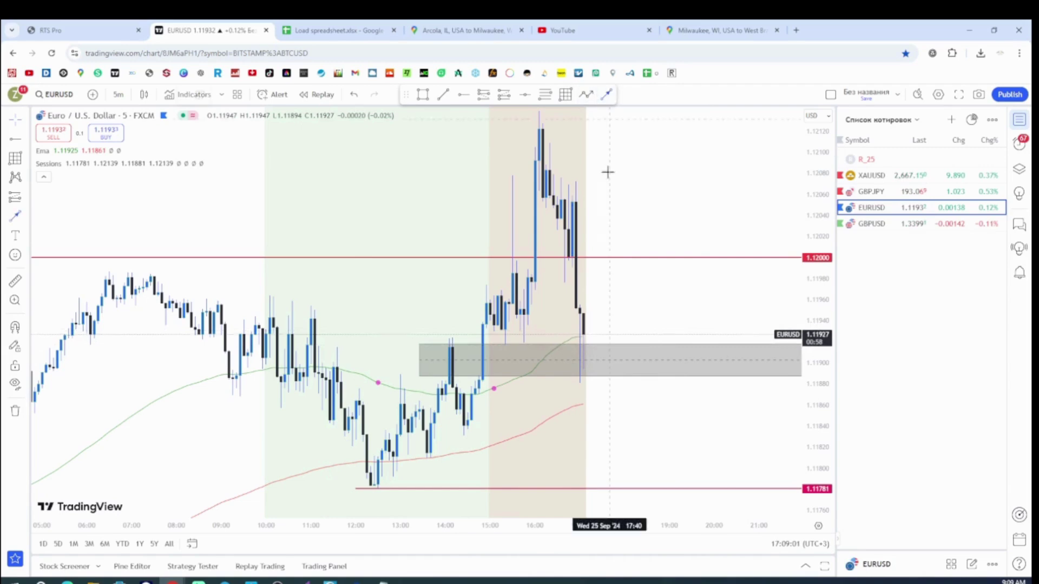
{"action": "left_click_drag", "start_coordinate": [558, 258], "coordinate": [517, 245]}
{"action": "key", "text": "ctrl+z"}
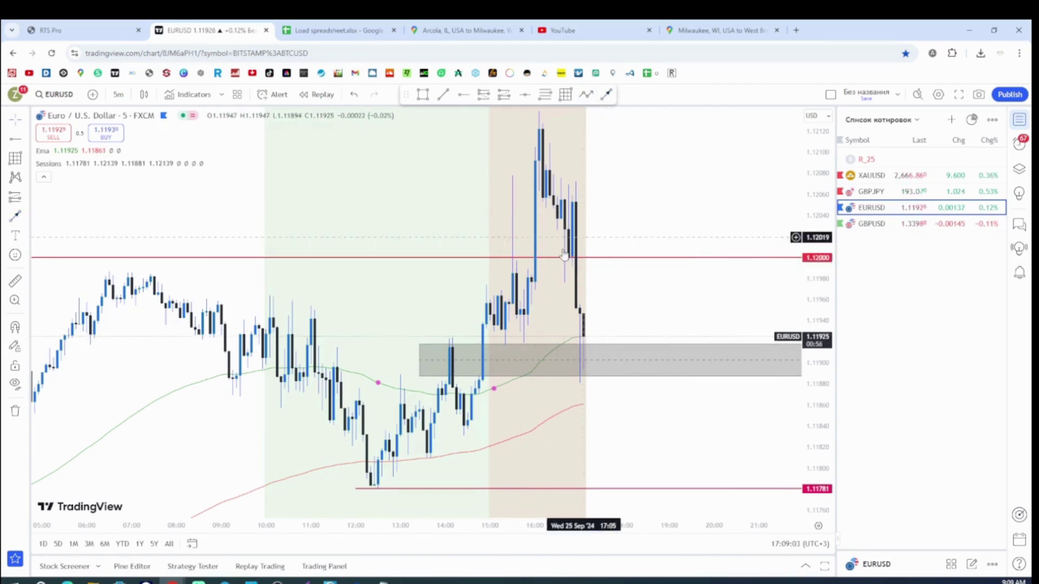
{"action": "left_click", "coordinate": [522, 258]}
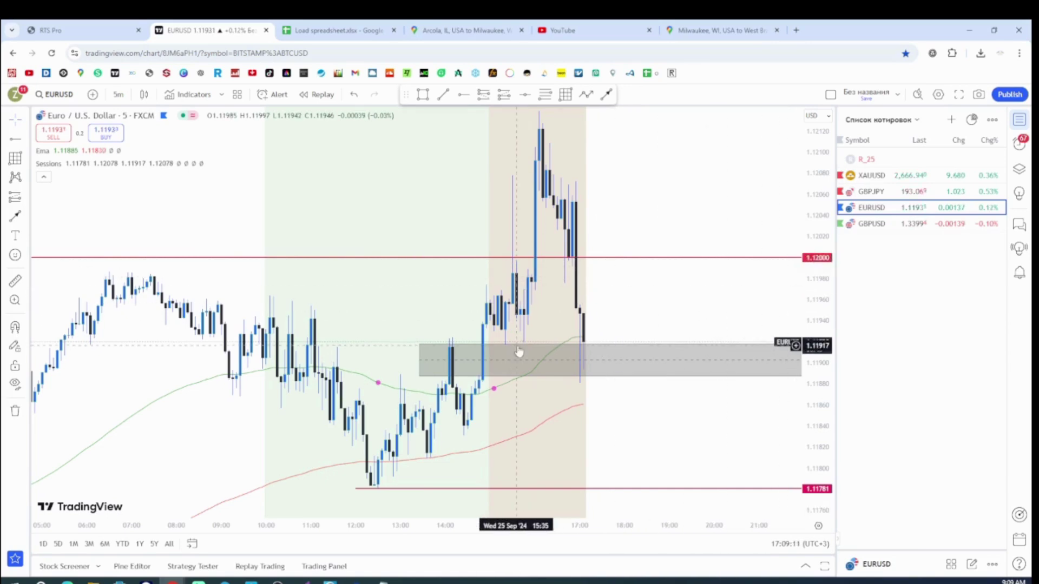
{"action": "left_click", "coordinate": [586, 94]}
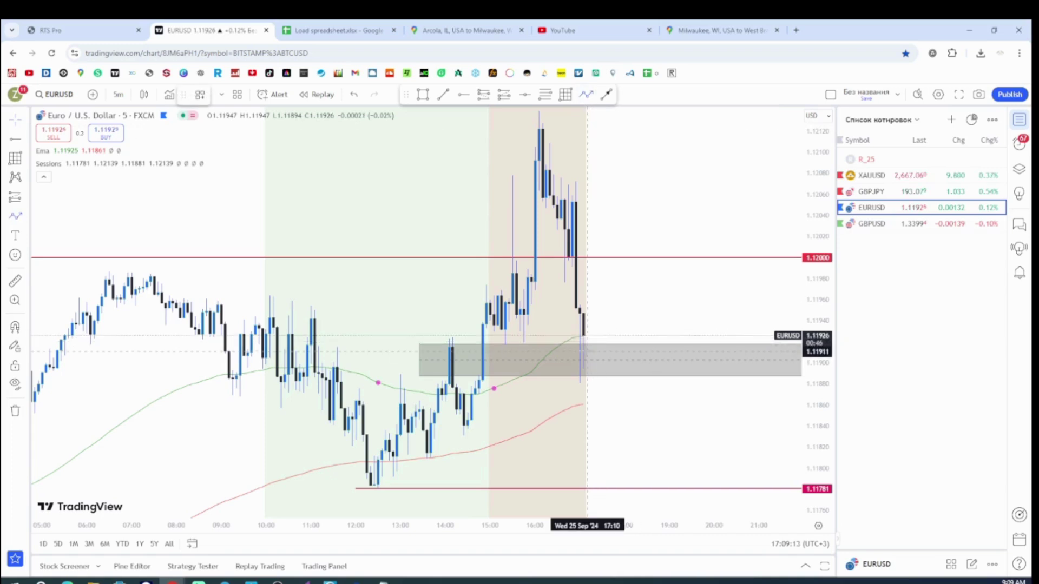
{"action": "left_click", "coordinate": [587, 351]}
{"action": "key", "text": "Escape"}
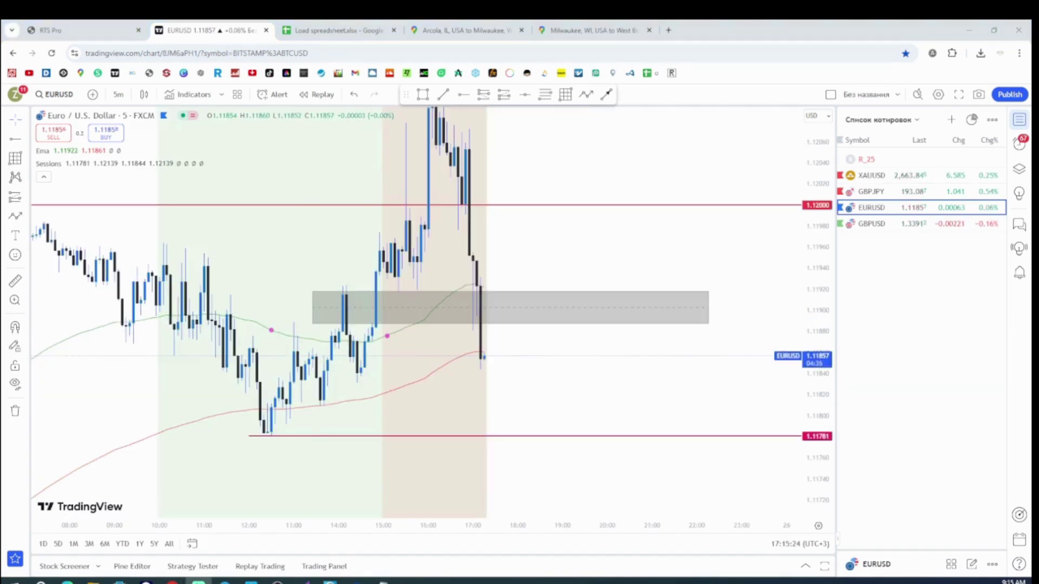
- Pan and zoom the TradingView chart to review earlier candles, then bring MetaTrader forward
{"action": "left_click_drag", "start_coordinate": [286, 248], "coordinate": [350, 304]}
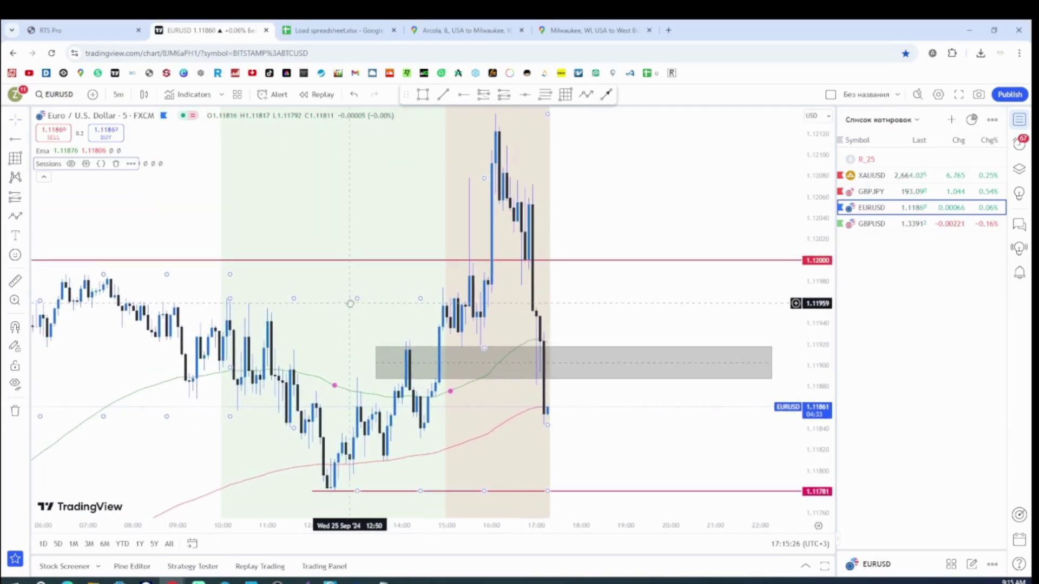
{"action": "scroll", "coordinate": [378, 309], "scroll_direction": "up", "scroll_amount": 3}
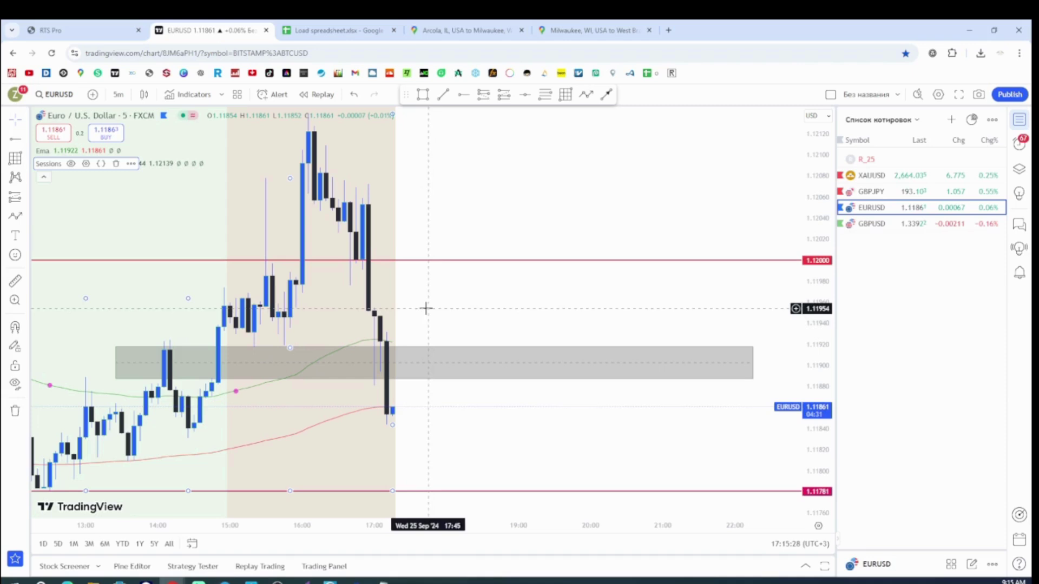
{"action": "left_click_drag", "start_coordinate": [426, 308], "coordinate": [516, 308]}
{"action": "scroll", "coordinate": [517, 307], "scroll_direction": "down", "scroll_amount": 2}
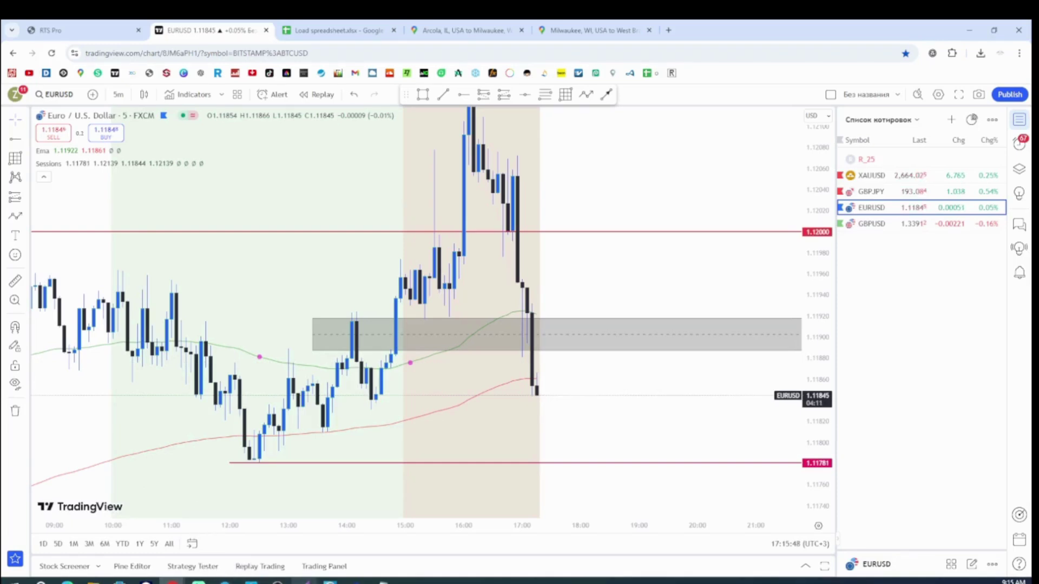
{"action": "left_click", "coordinate": [356, 582]}
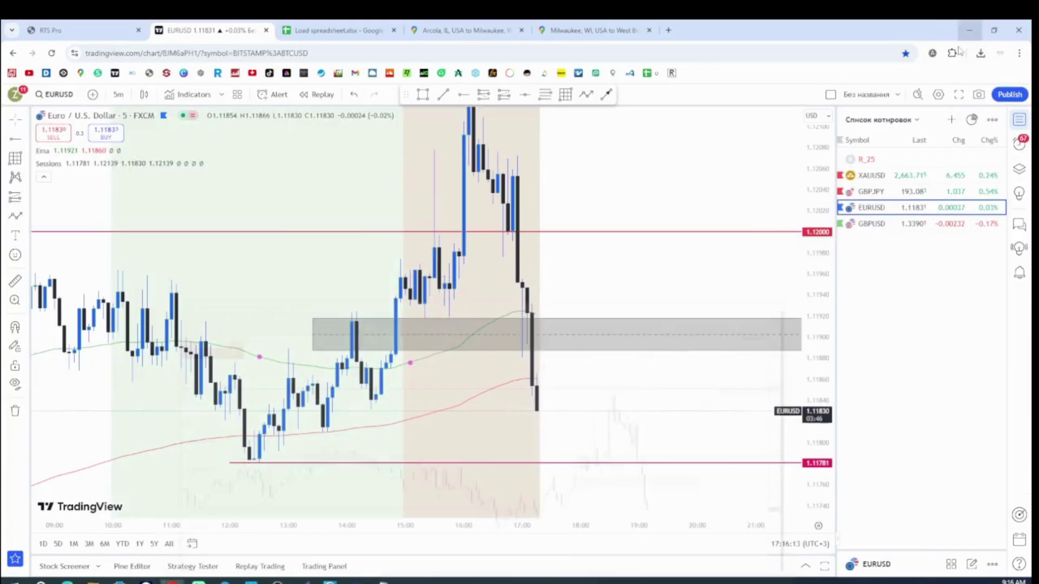
{"action": "left_click", "coordinate": [974, 28]}
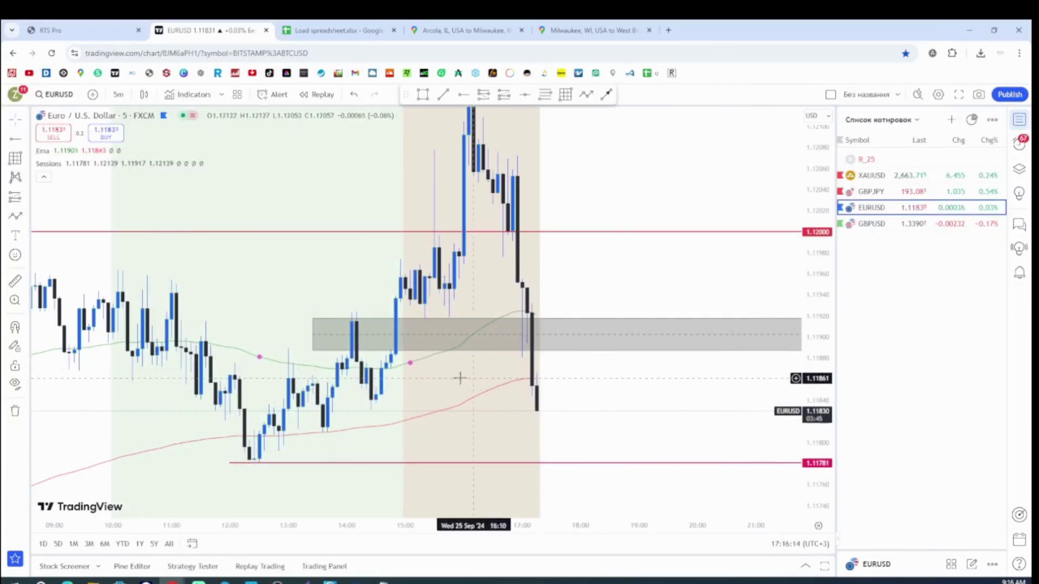
{"action": "scroll", "coordinate": [465, 395], "scroll_direction": "down", "scroll_amount": 3}
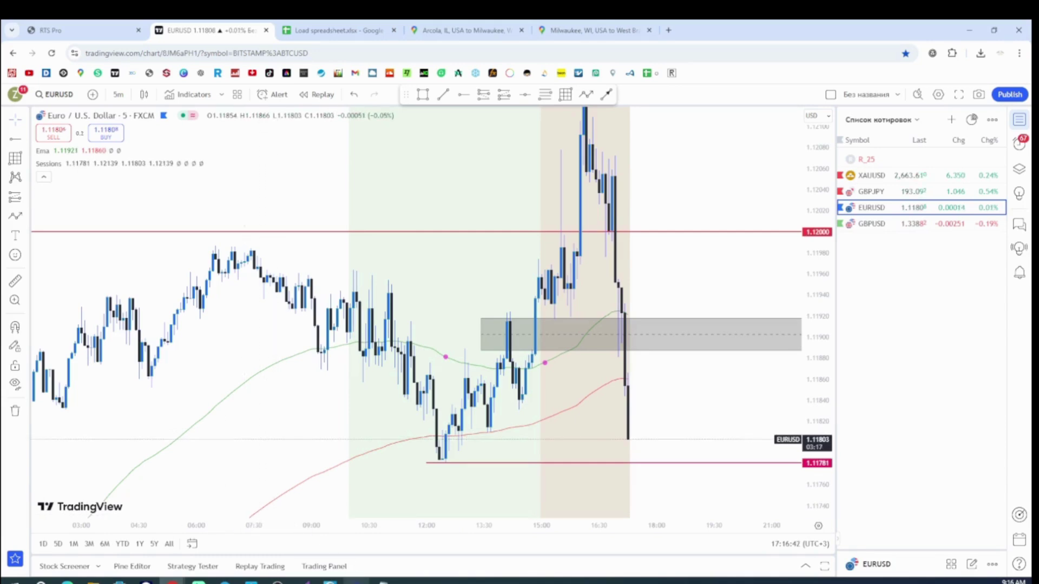
{"action": "key", "text": "alt+Tab"}
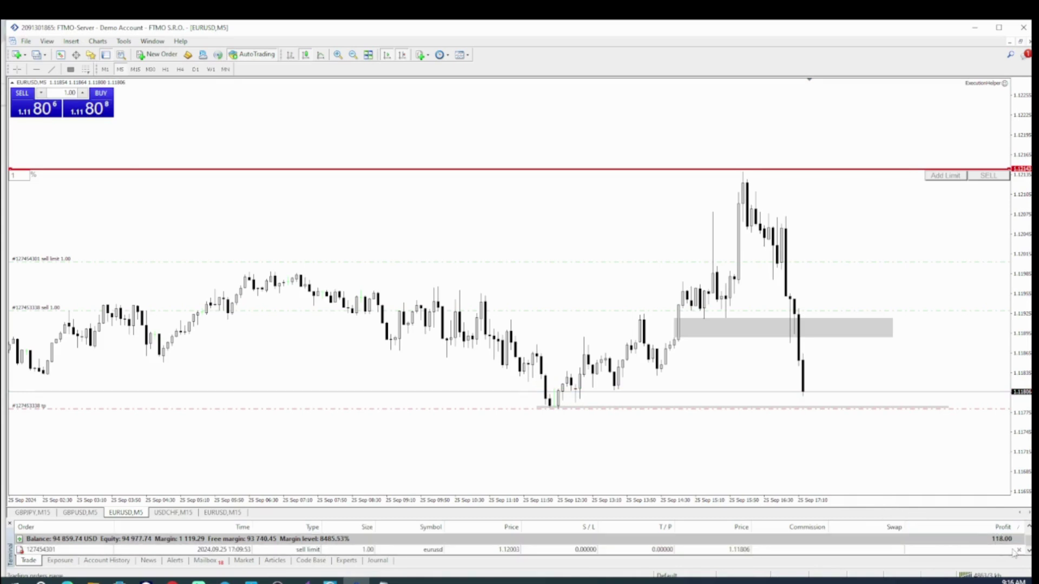
- Cancel the pending sell limit and place the sell position's stop-loss at 1.11938
{"action": "left_click", "coordinate": [1018, 549]}
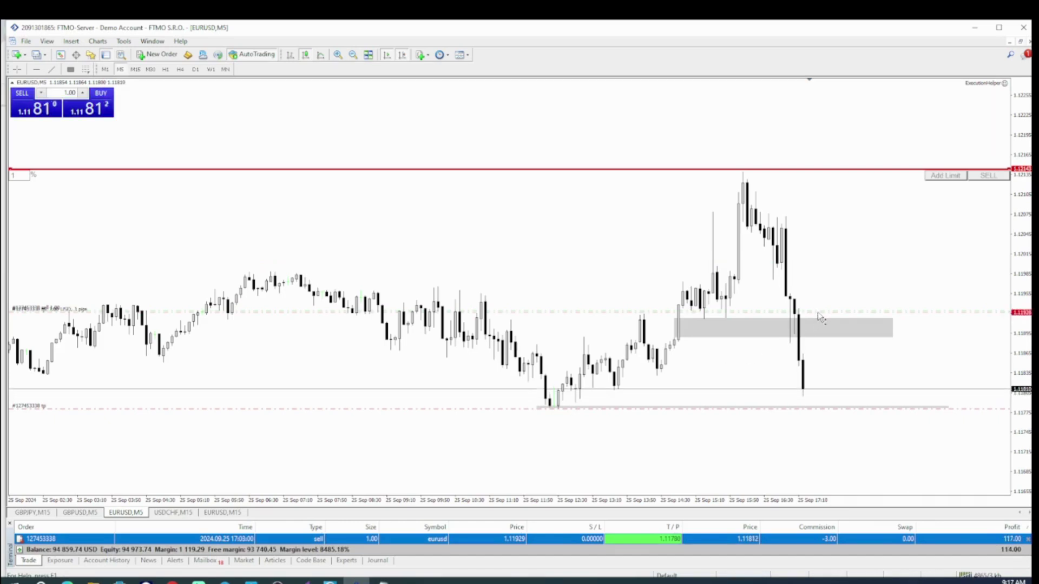
{"action": "left_click_drag", "start_coordinate": [830, 311], "coordinate": [832, 315]}
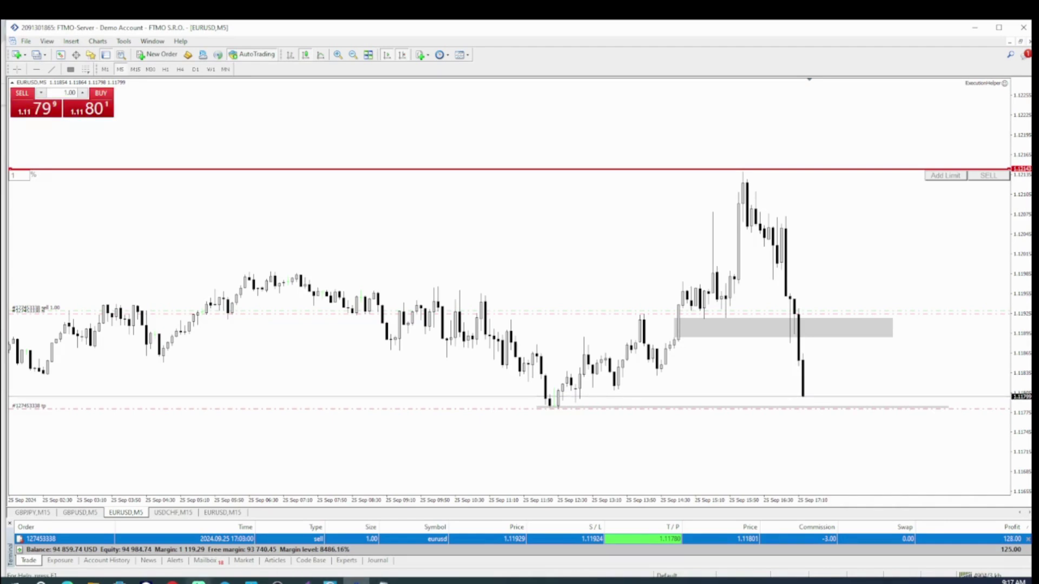
{"action": "mouse_move", "coordinate": [199, 582]}
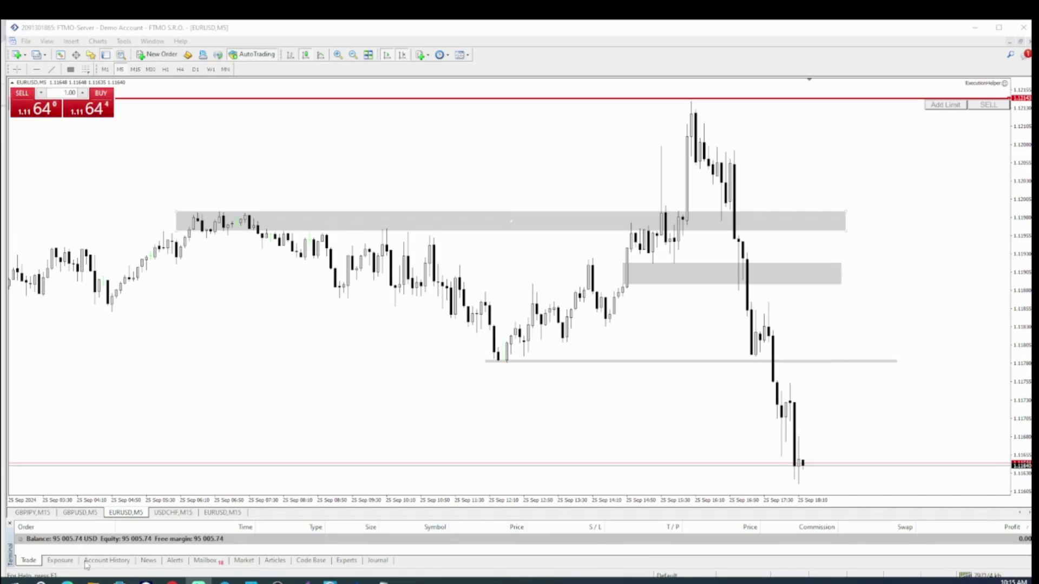
{"action": "left_click", "coordinate": [107, 561]}
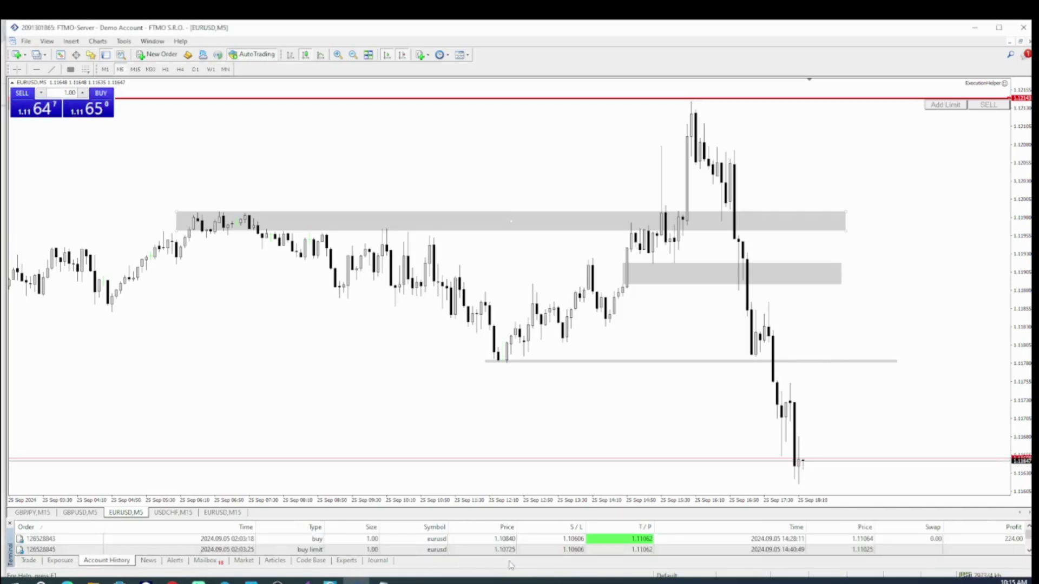
{"action": "scroll", "coordinate": [570, 535], "scroll_direction": "down", "scroll_amount": 5}
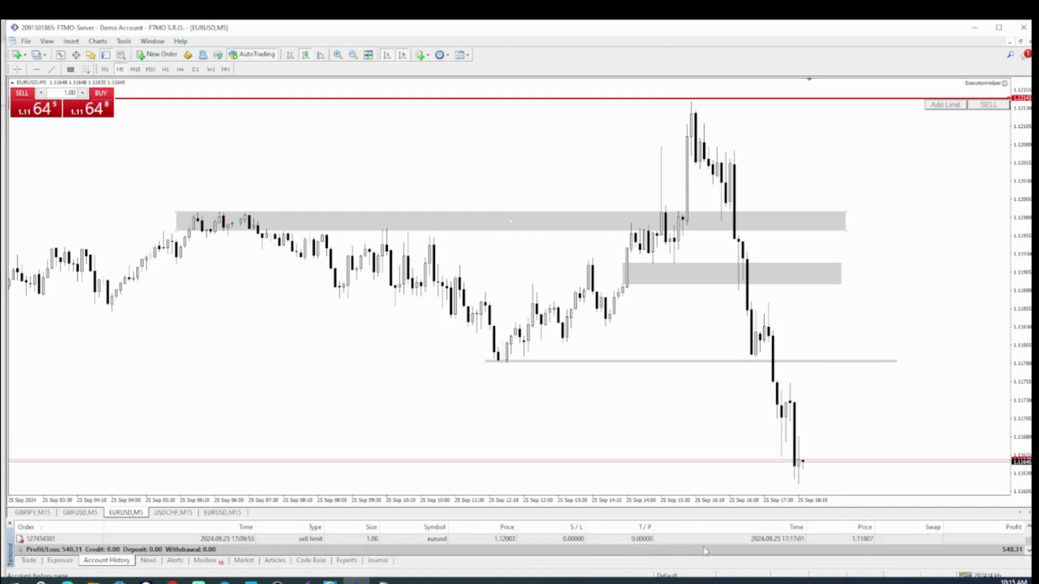
{"action": "scroll", "coordinate": [705, 551], "scroll_direction": "up", "scroll_amount": 2}
{"action": "left_click", "coordinate": [739, 539]}
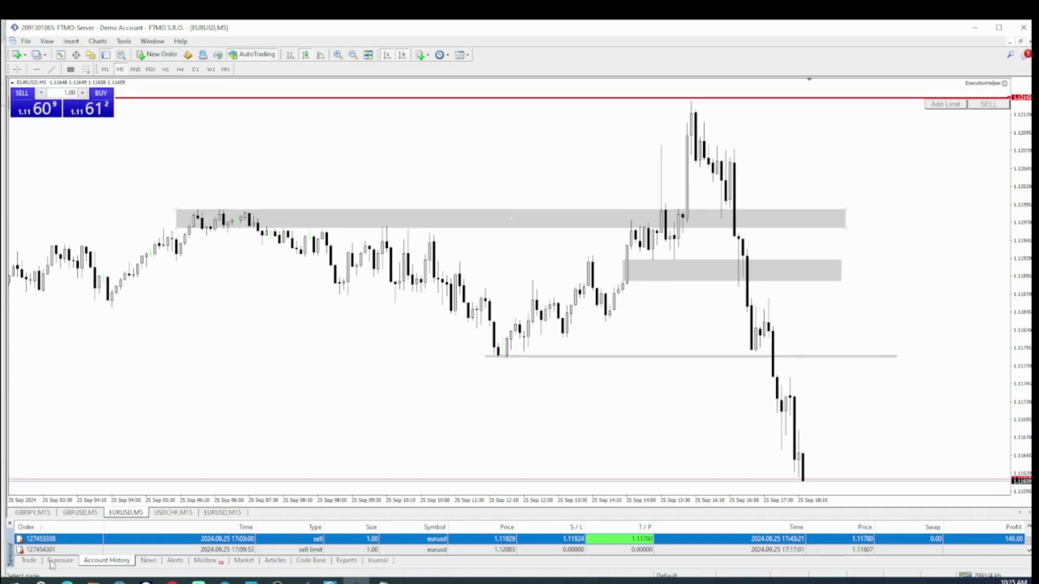
{"action": "left_click", "coordinate": [28, 560]}
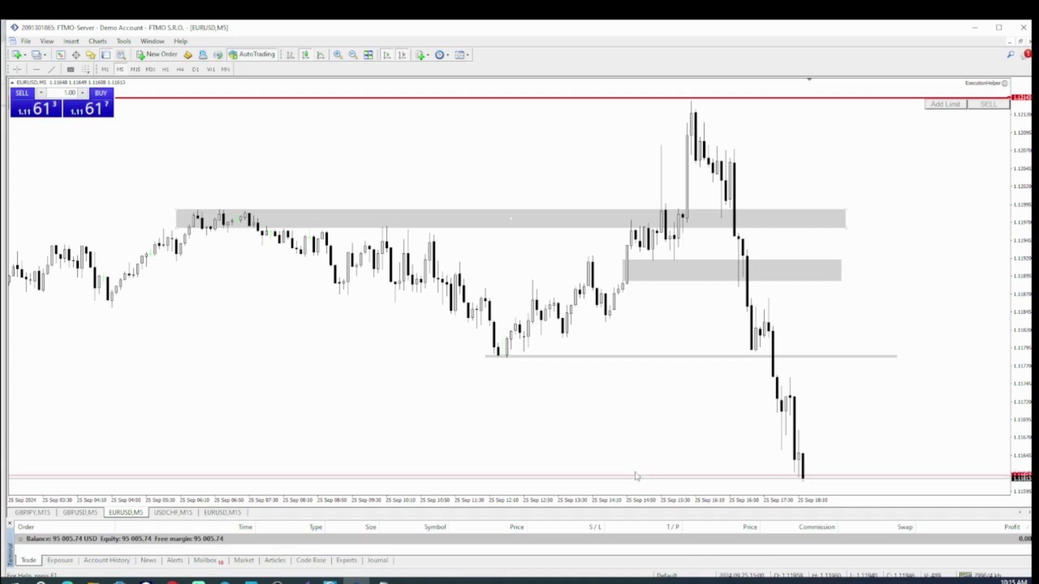